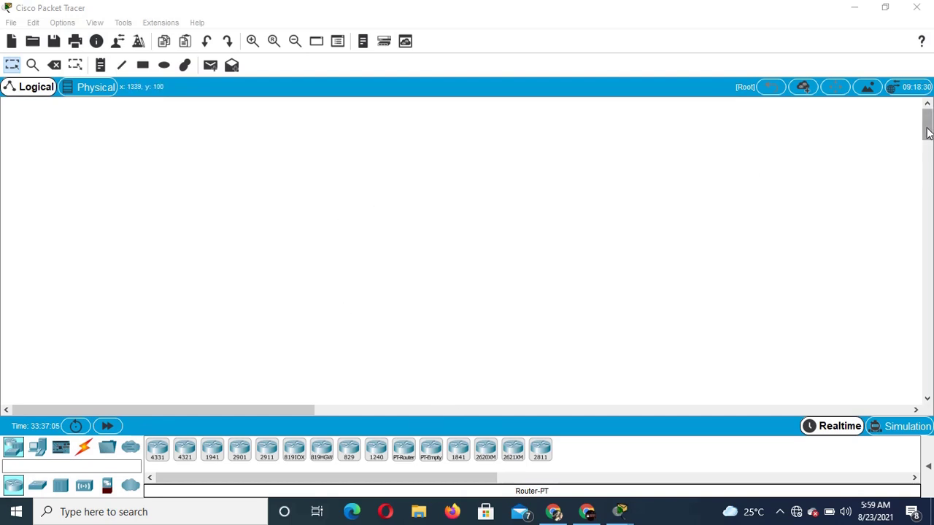
drag(928, 131, 928, 151)
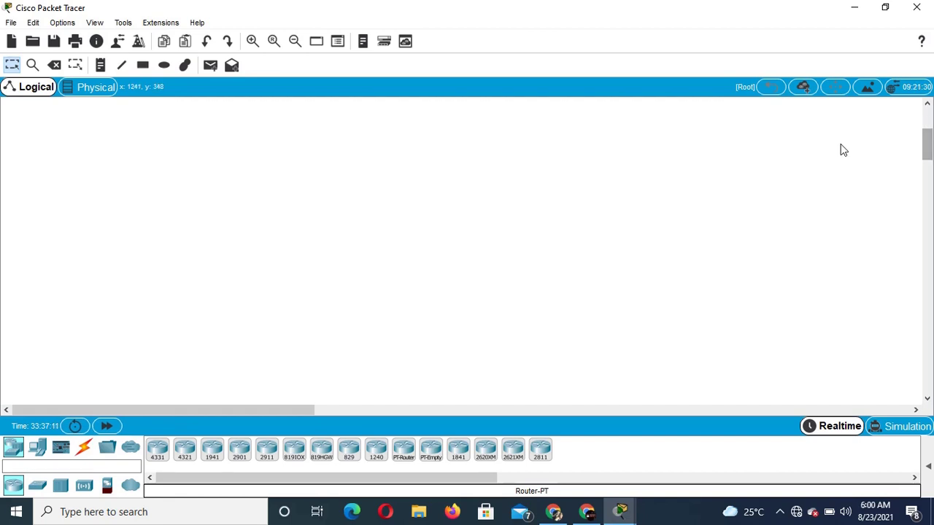
drag(925, 146, 923, 109)
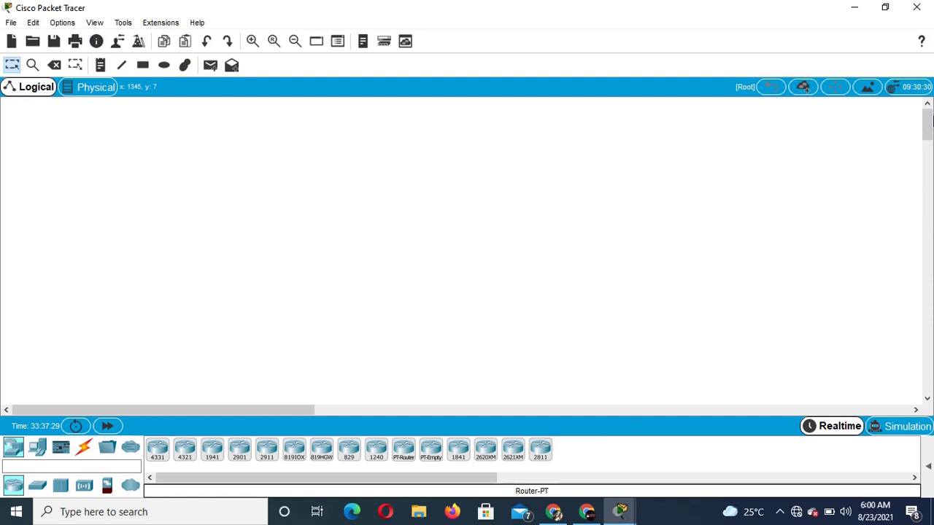
drag(931, 117, 932, 125)
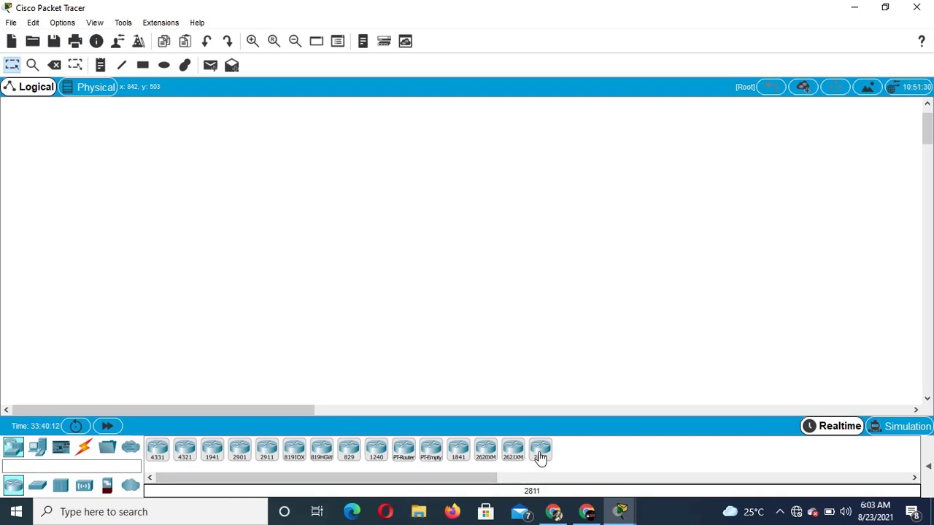
Step: Place a 2811 router in the upper middle of the empty logical workspace
click(522, 316)
click(470, 153)
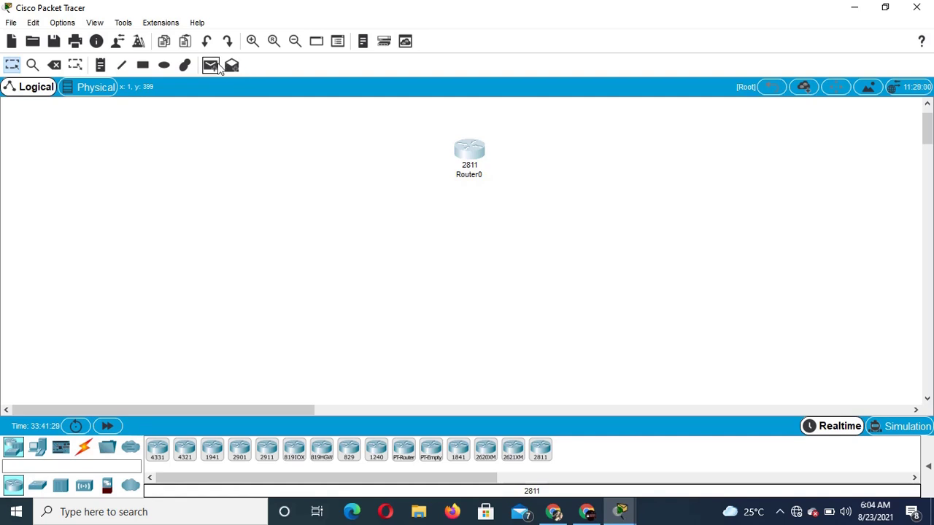
Step: Examine the available end devices, components, connection types, miscellaneous devices and multiuser devices
click(36, 449)
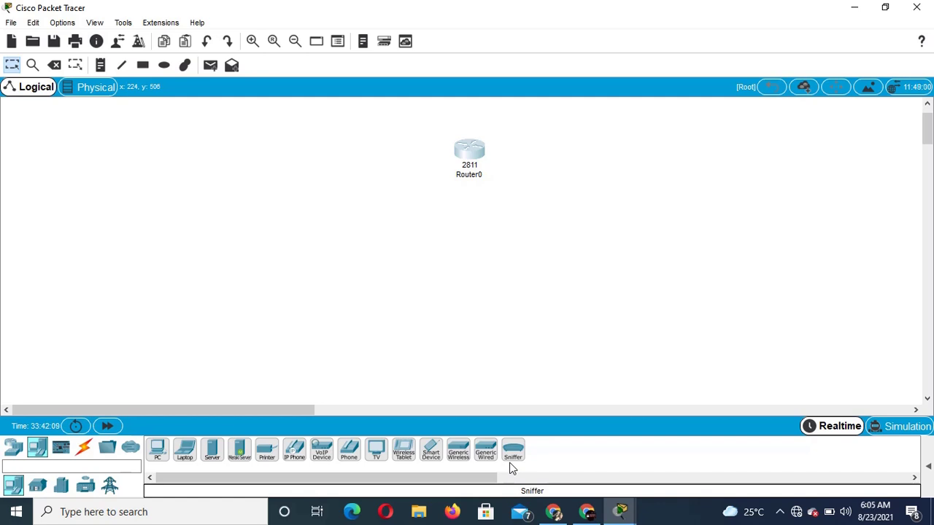
click(62, 449)
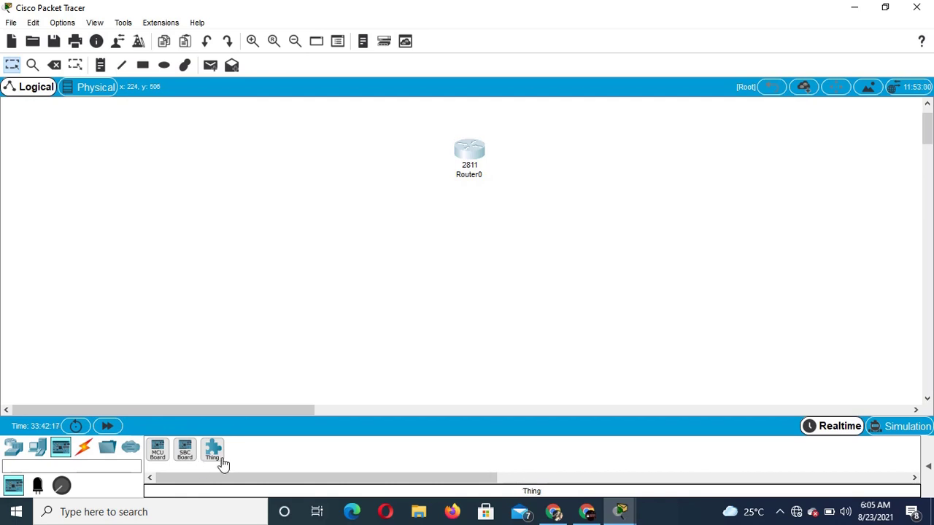
click(84, 450)
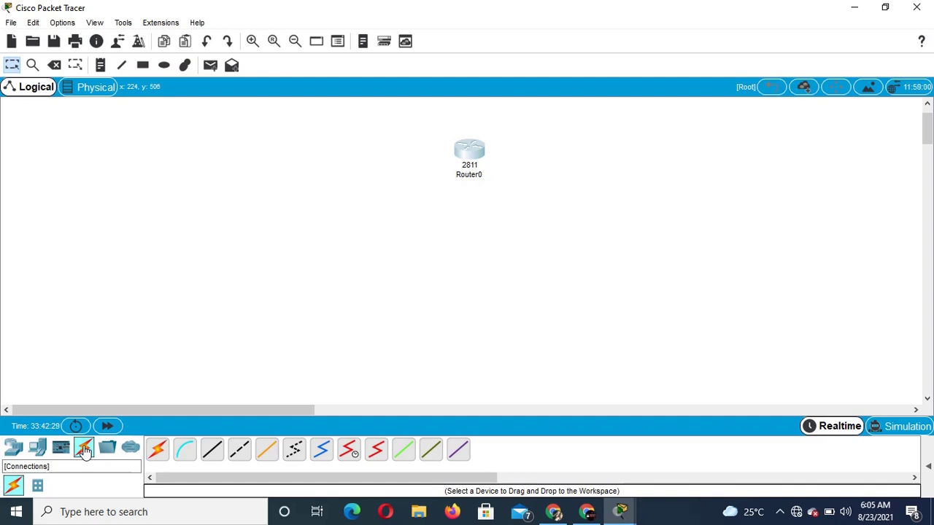
click(185, 452)
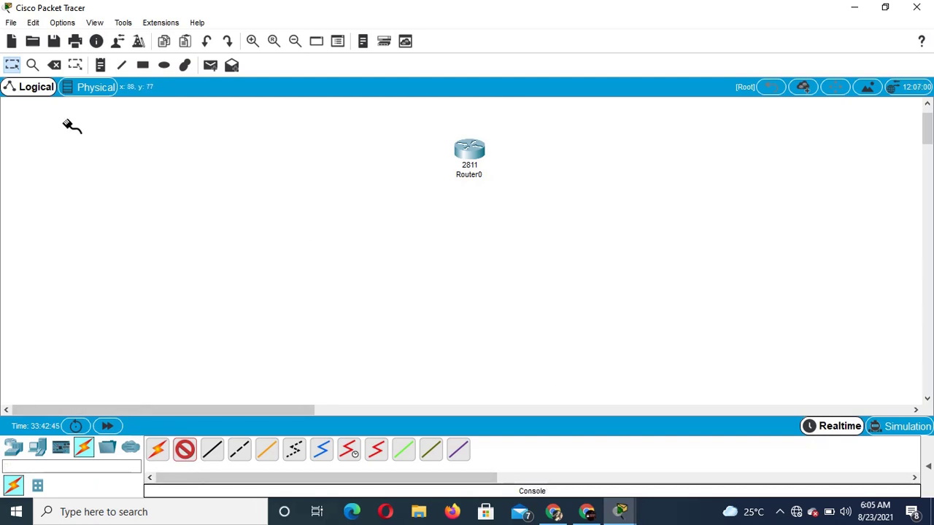
click(57, 65)
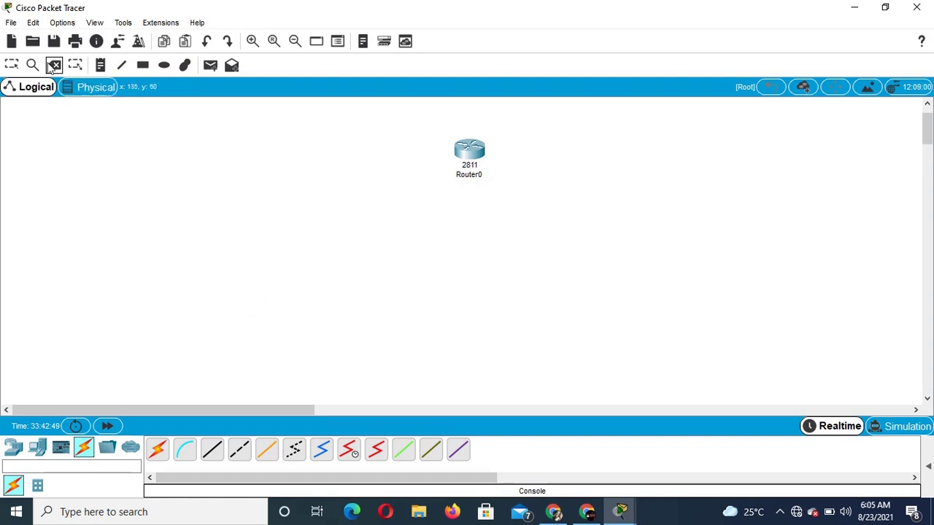
click(12, 65)
click(108, 447)
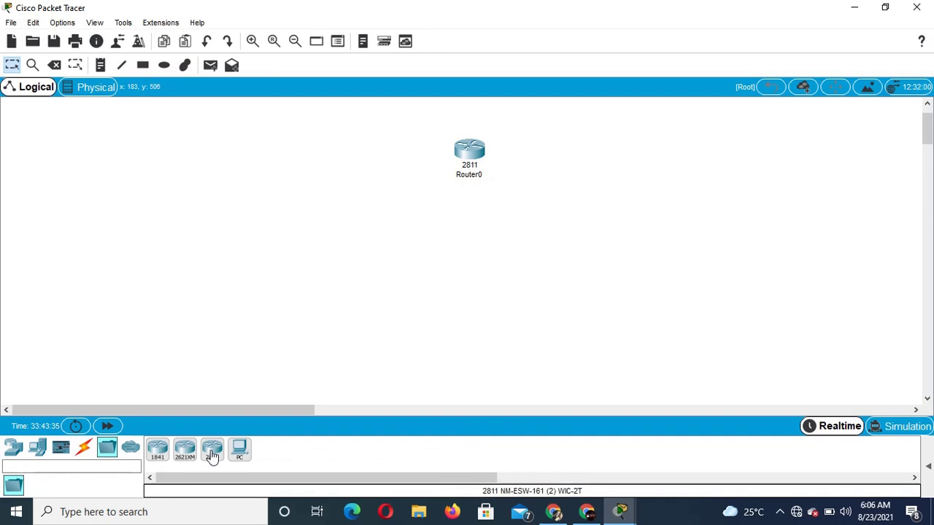
click(129, 448)
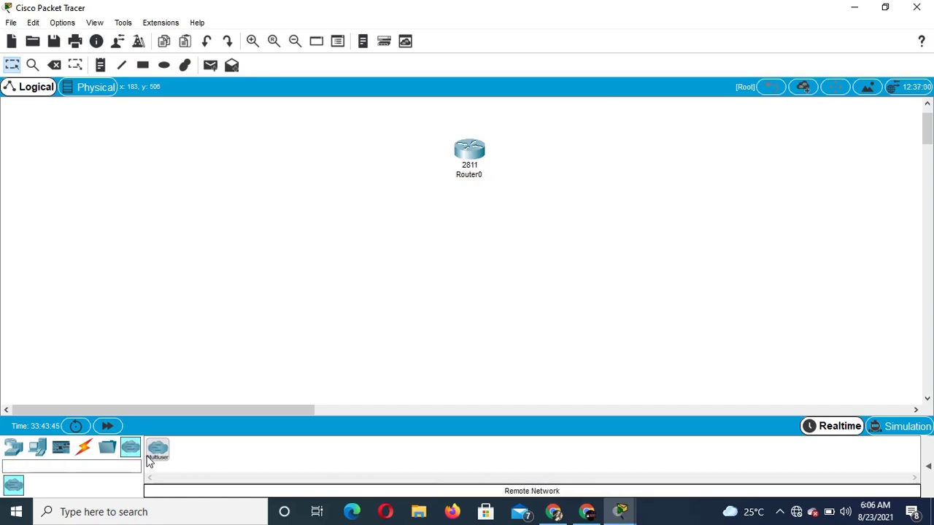
Step: Examine the network device categories for switches, hubs, wireless devices, security and WAN emulation, and review the cable types again
click(14, 448)
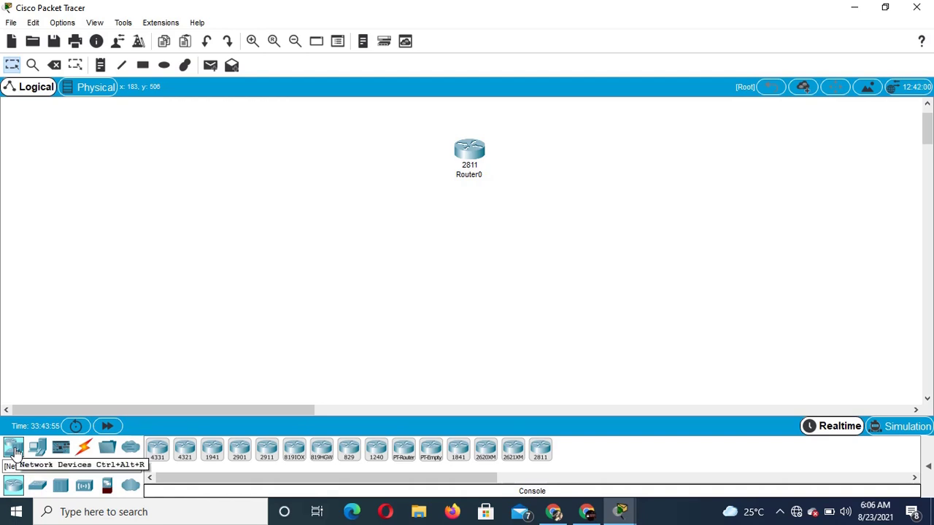
click(38, 487)
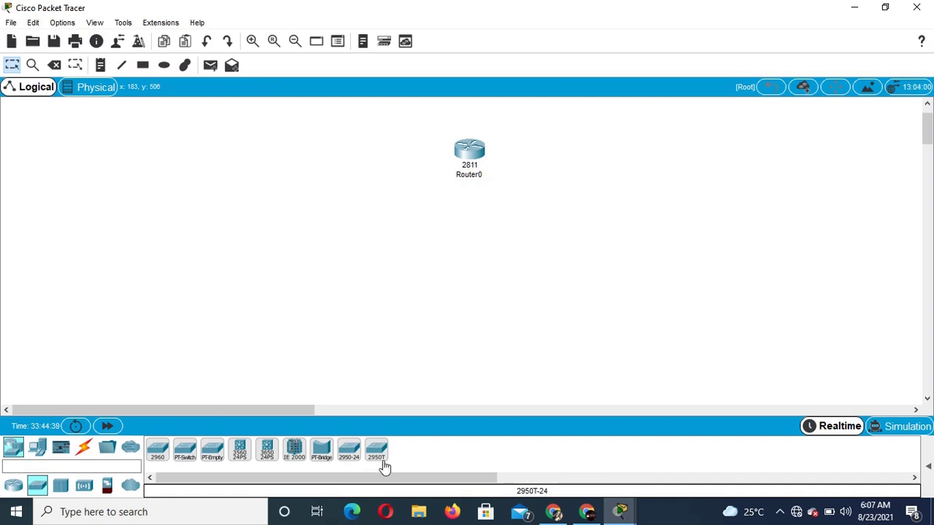
click(61, 485)
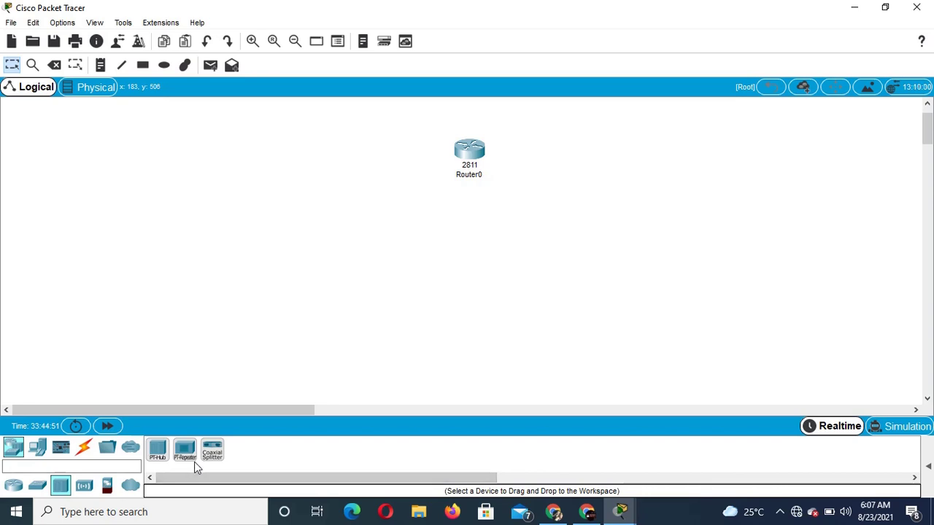
click(84, 487)
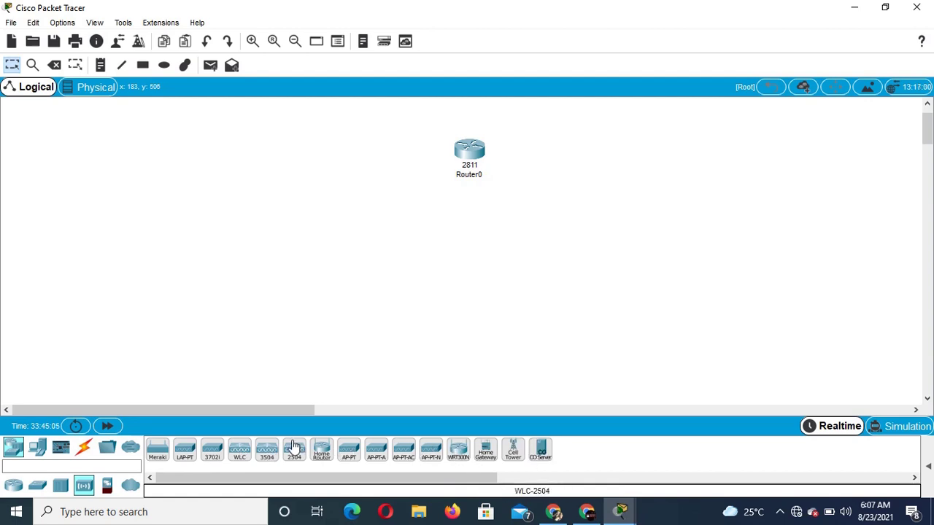
click(107, 486)
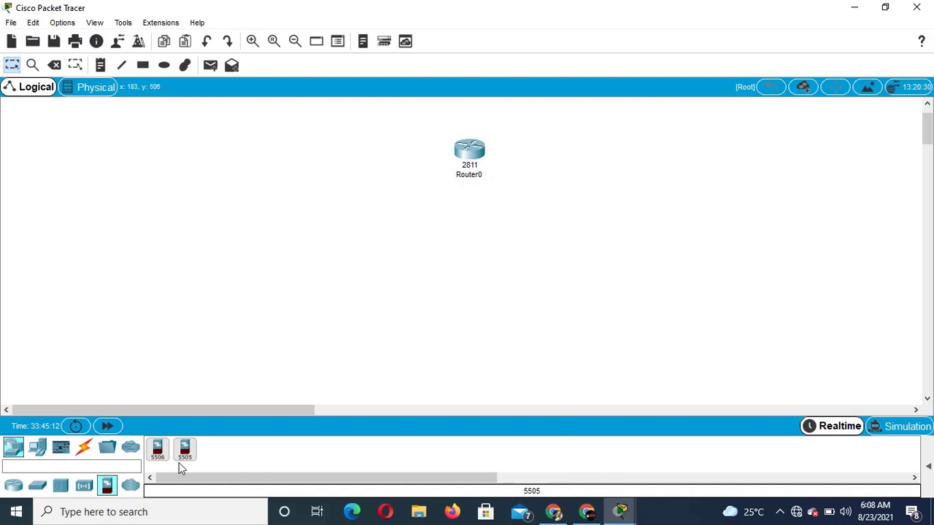
click(130, 488)
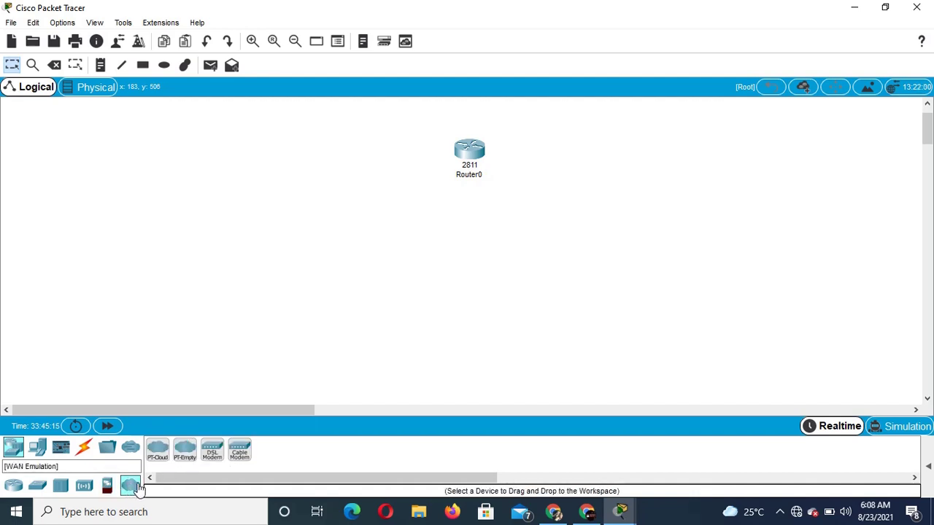
click(84, 450)
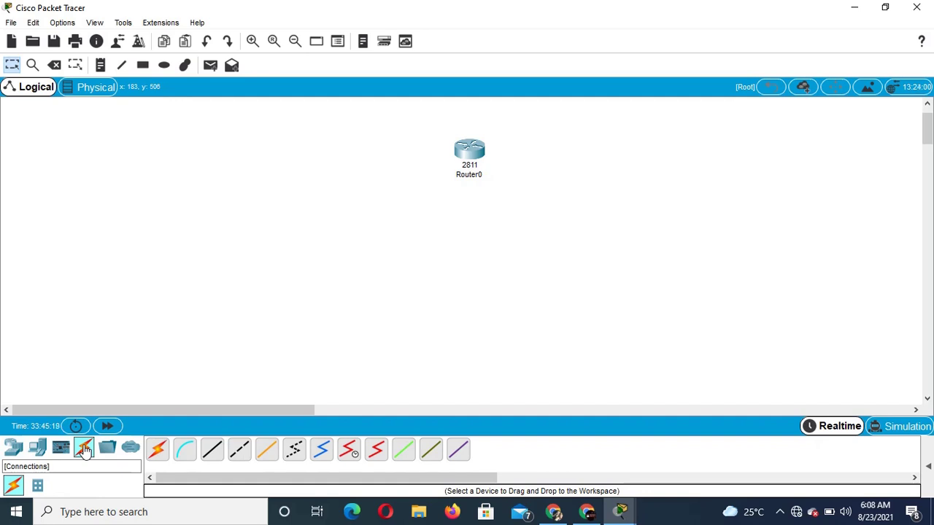
click(163, 453)
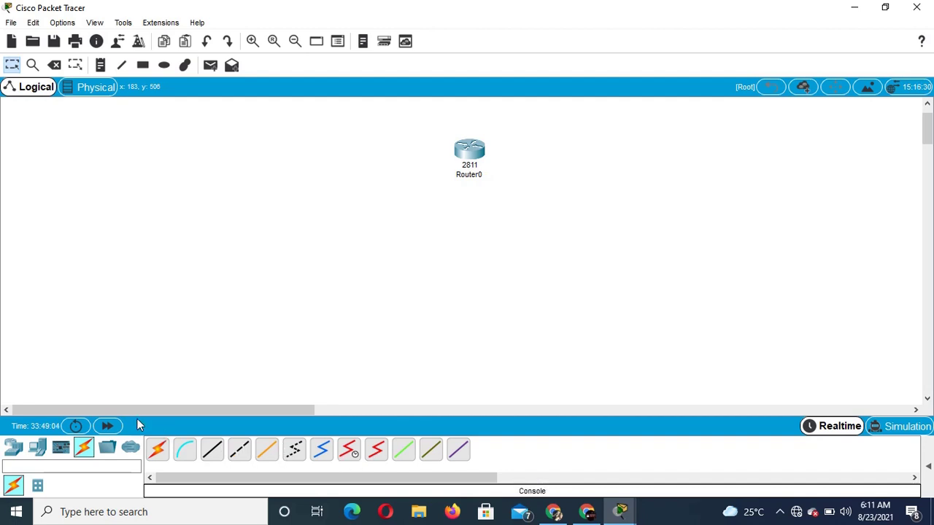
Step: Place a 2960 switch directly below the router in the workspace
click(13, 449)
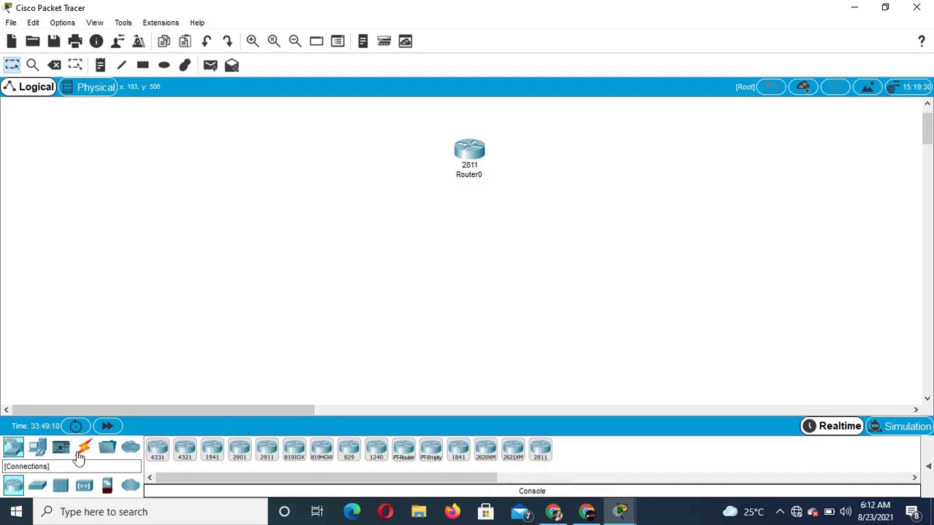
click(38, 485)
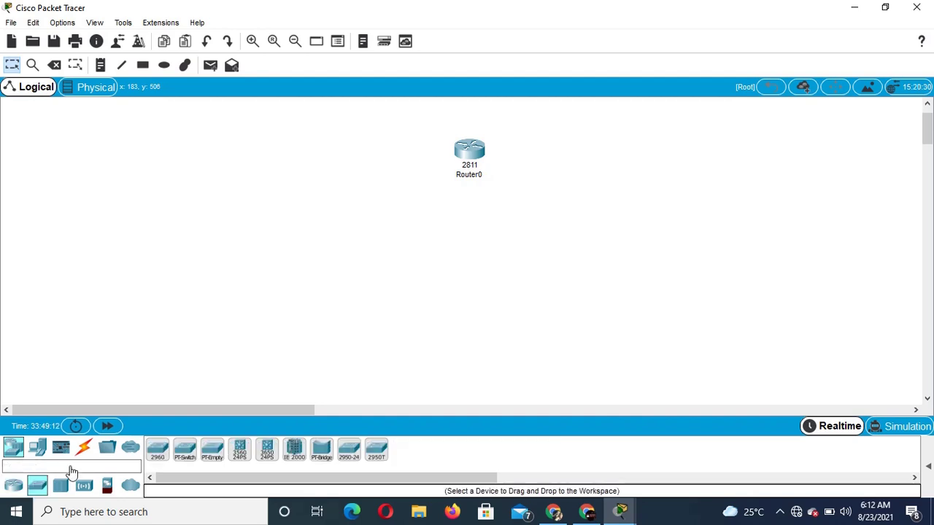
click(163, 461)
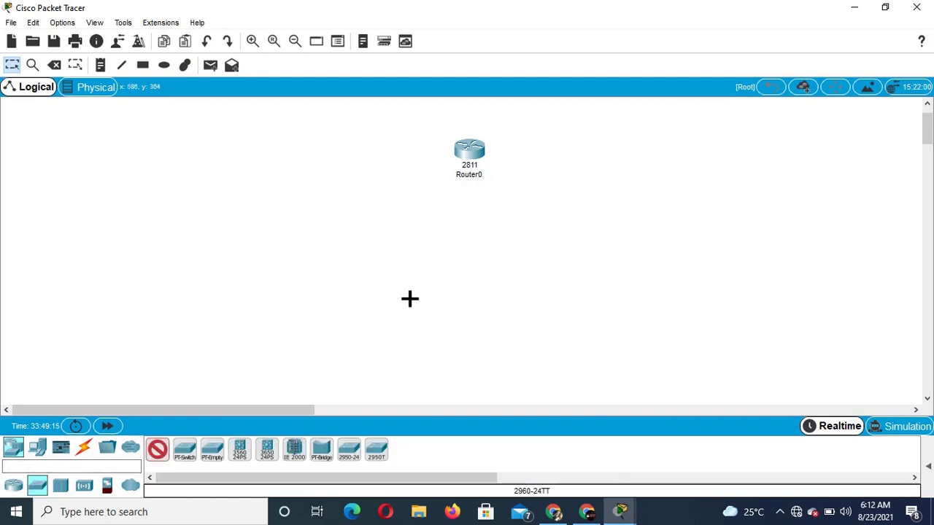
click(475, 225)
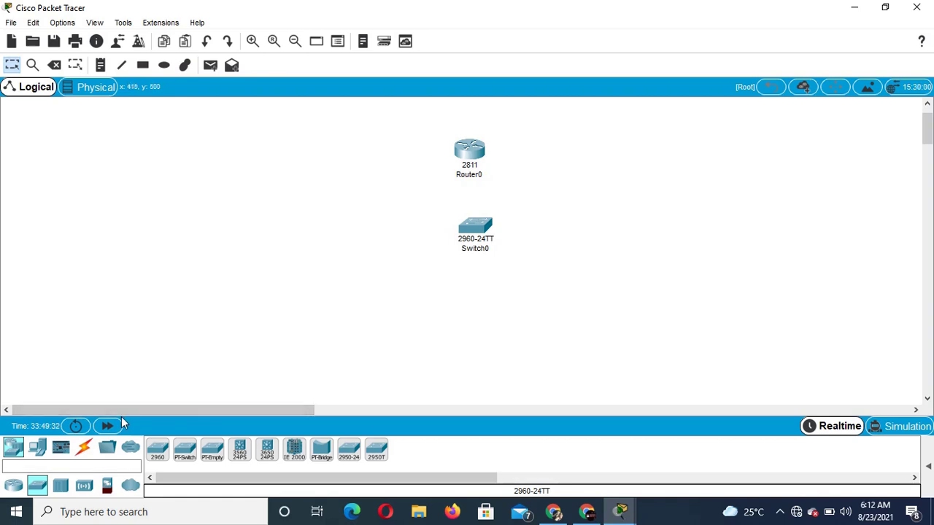
Step: Place three PCs side by side in a row below the switch
click(38, 446)
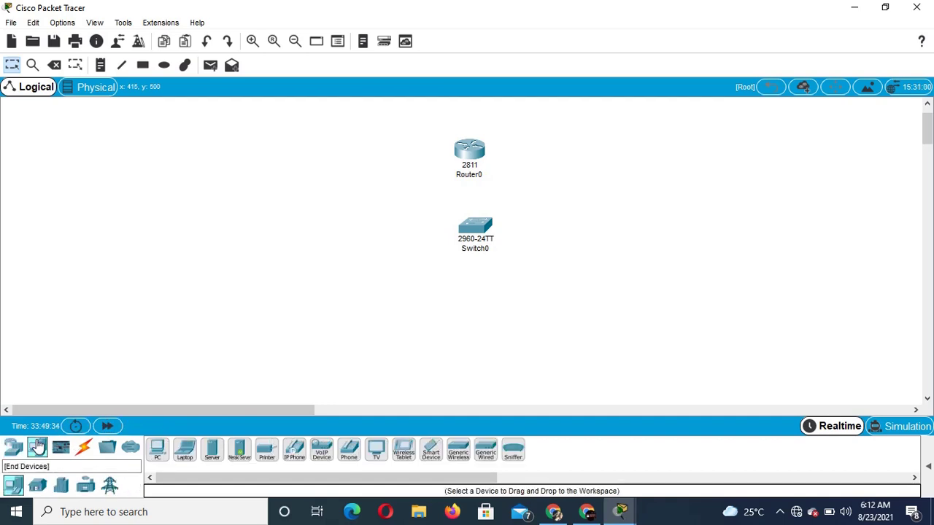
click(159, 453)
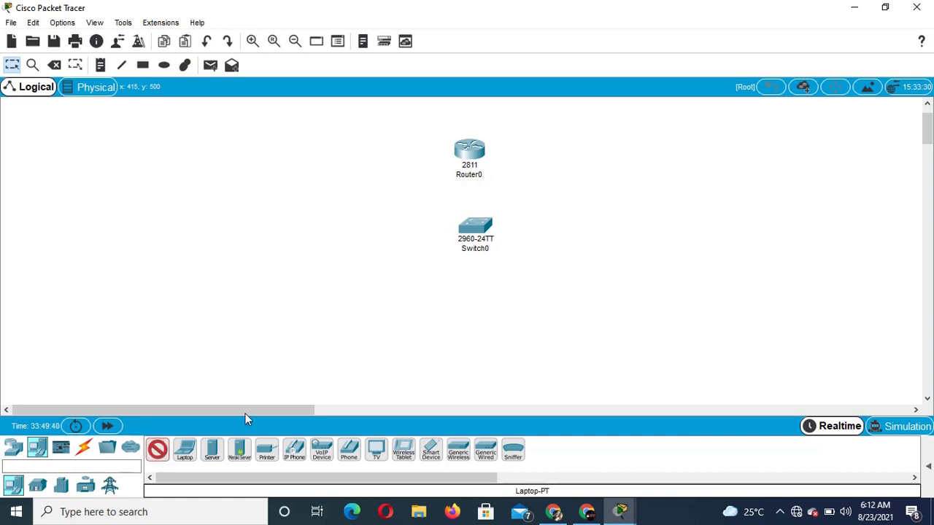
click(358, 311)
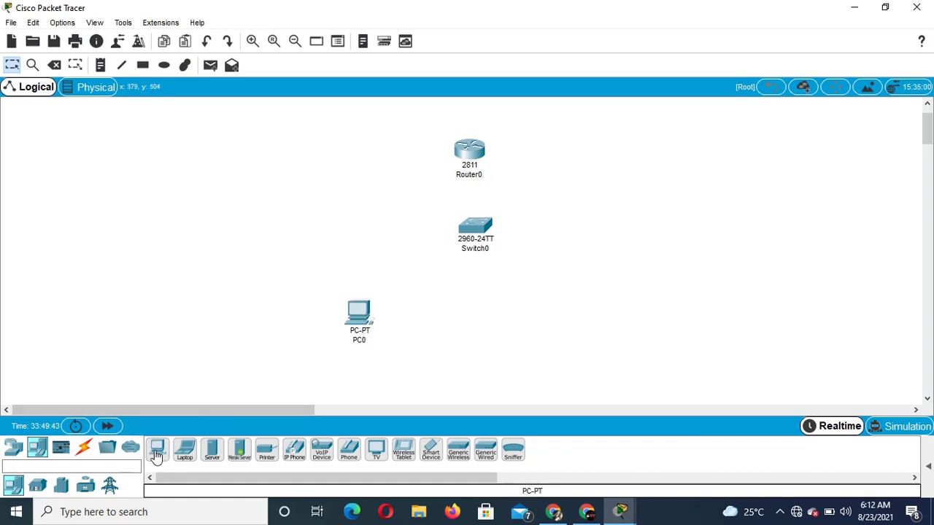
click(442, 323)
click(157, 450)
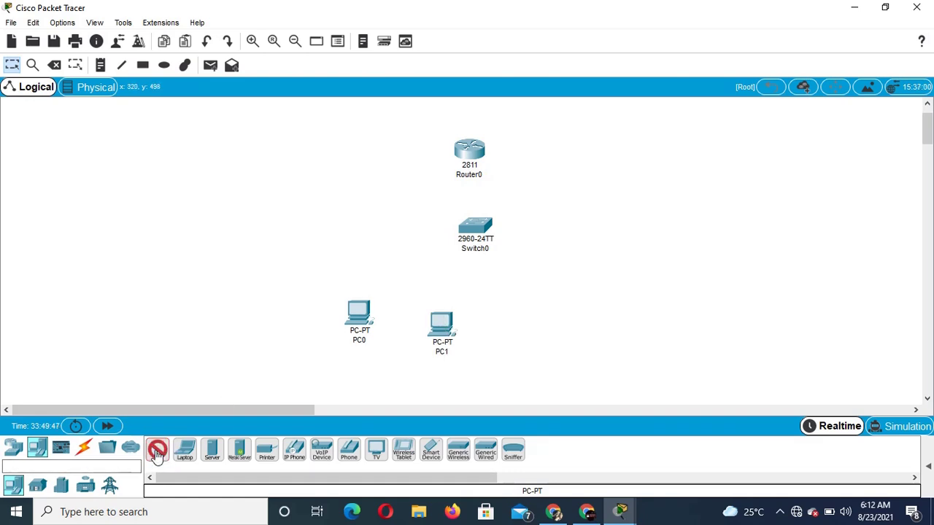
click(560, 330)
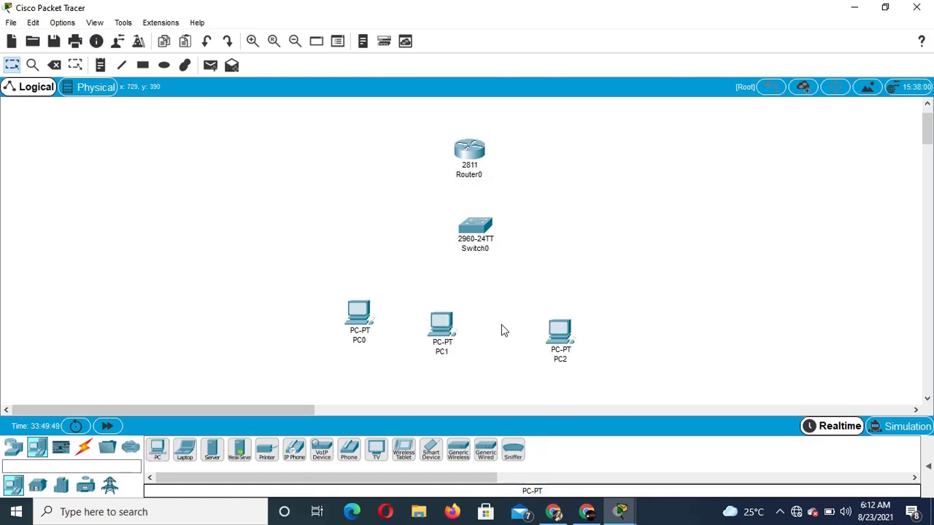
Step: Move the middle PC, PC1, slightly upward so it lines up with PC0
mouse_move(442, 326)
mouse_down()
mouse_move(461, 339)
mouse_move(194, 353)
mouse_move(288, 349)
mouse_move(451, 314)
mouse_up()
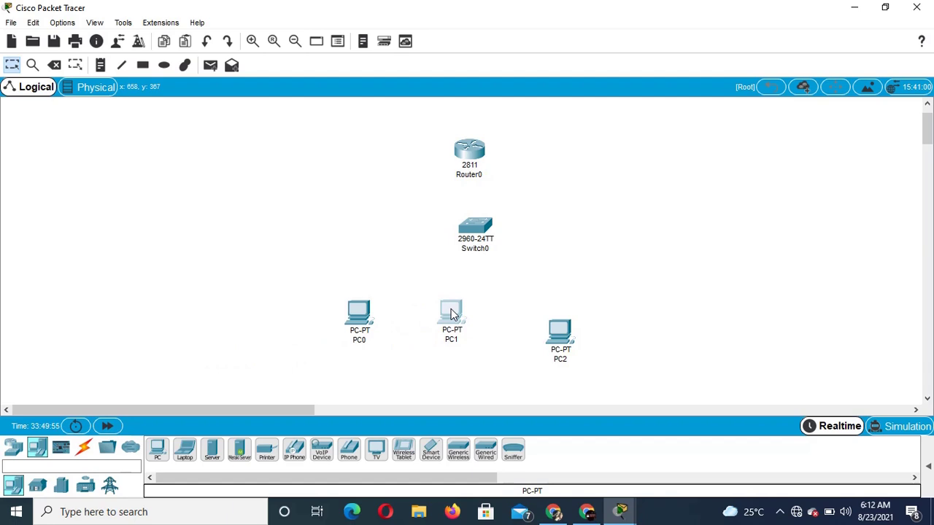
click(451, 313)
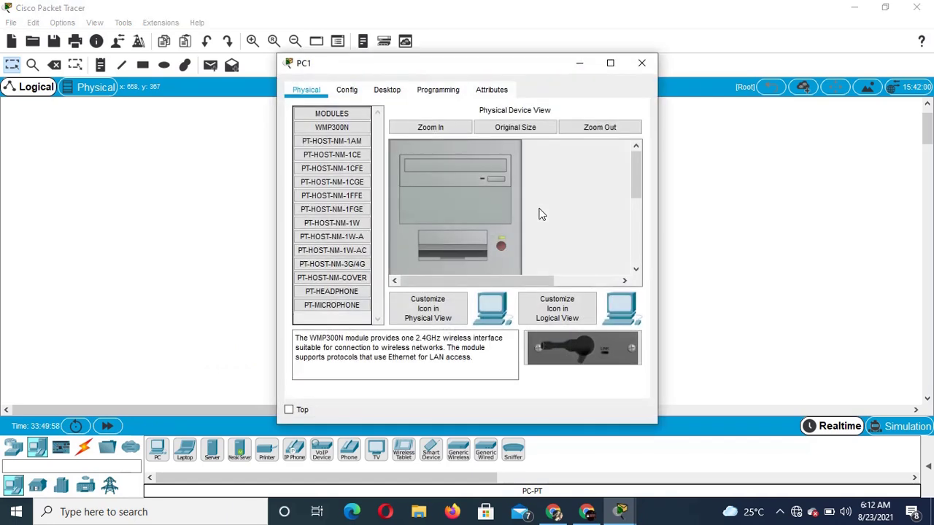
click(639, 64)
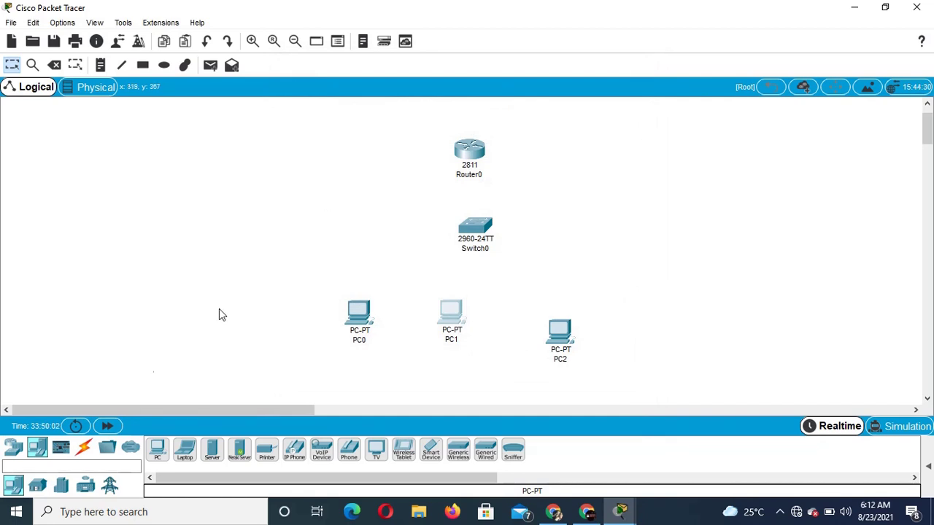
Step: Connect the router's Console port to the switch's FastEthernet0/1 port with a Copper Straight-Through cable
click(85, 449)
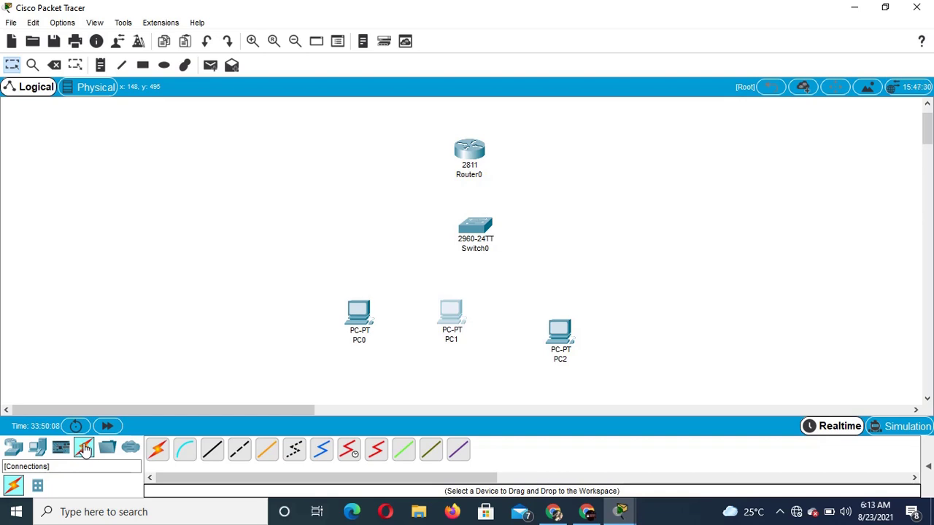
click(214, 451)
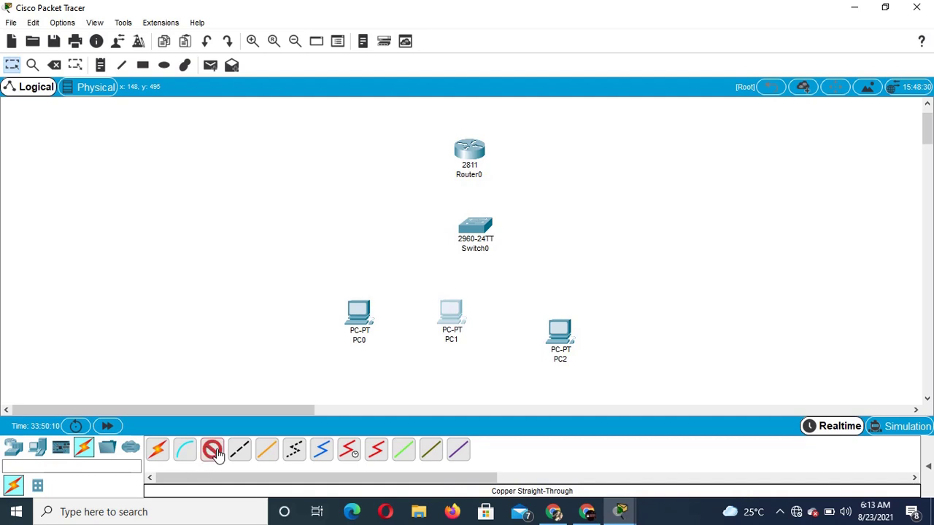
click(473, 156)
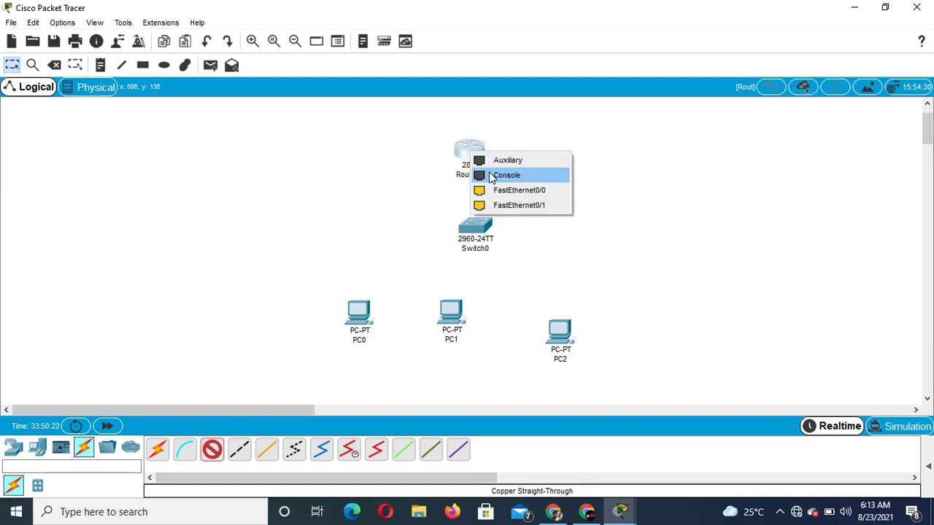
click(490, 174)
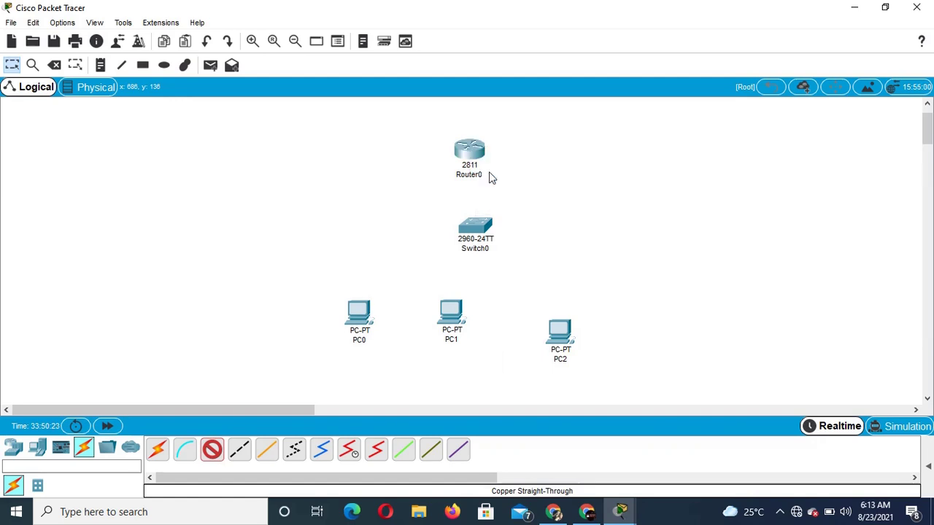
click(481, 226)
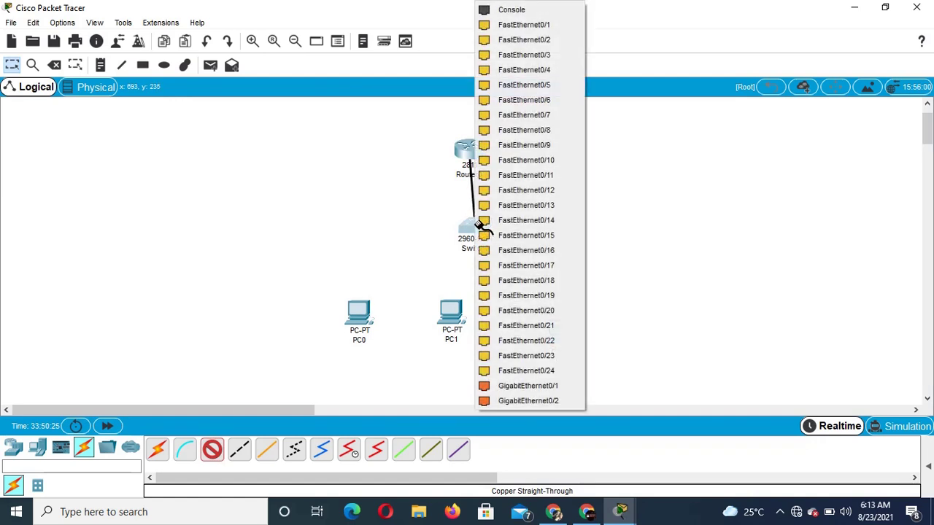
click(575, 26)
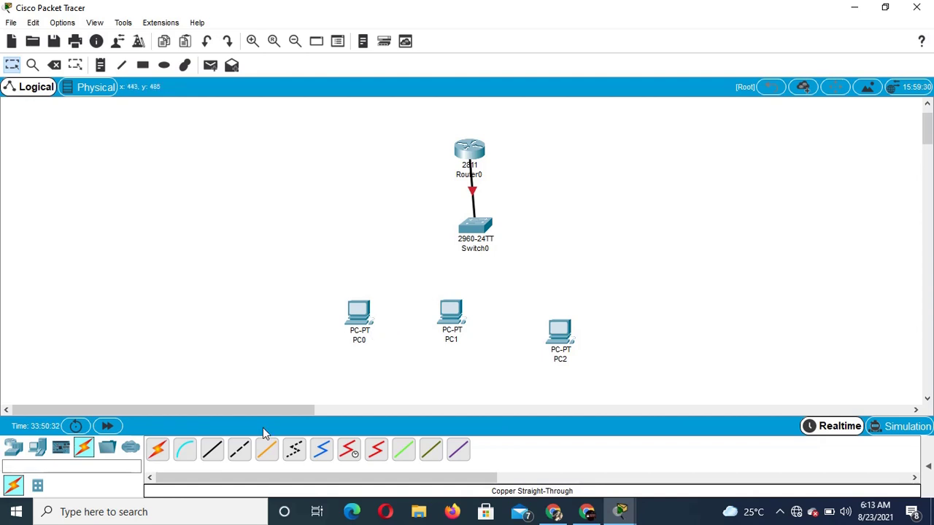
Step: Connect the switch's FastEthernet0/2 port to PC0's FastEthernet0 port with a Copper Straight-Through cable
click(216, 451)
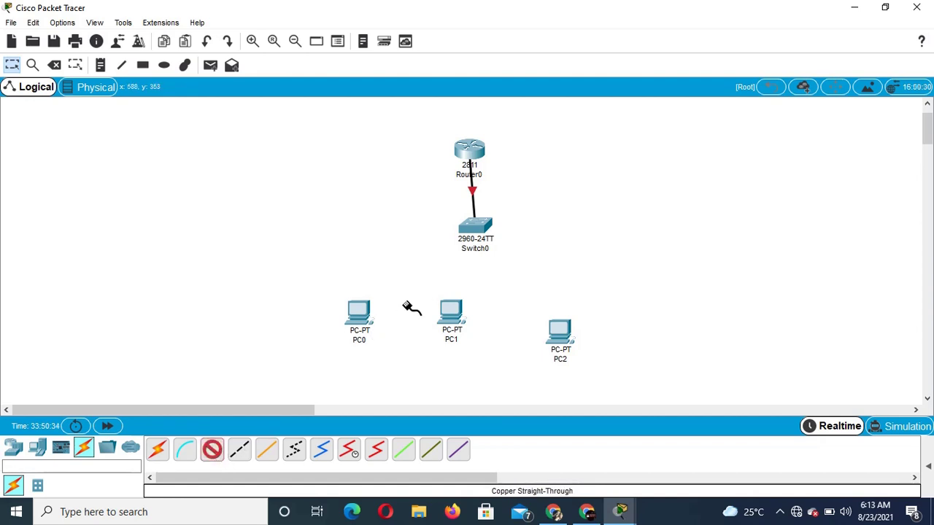
click(475, 227)
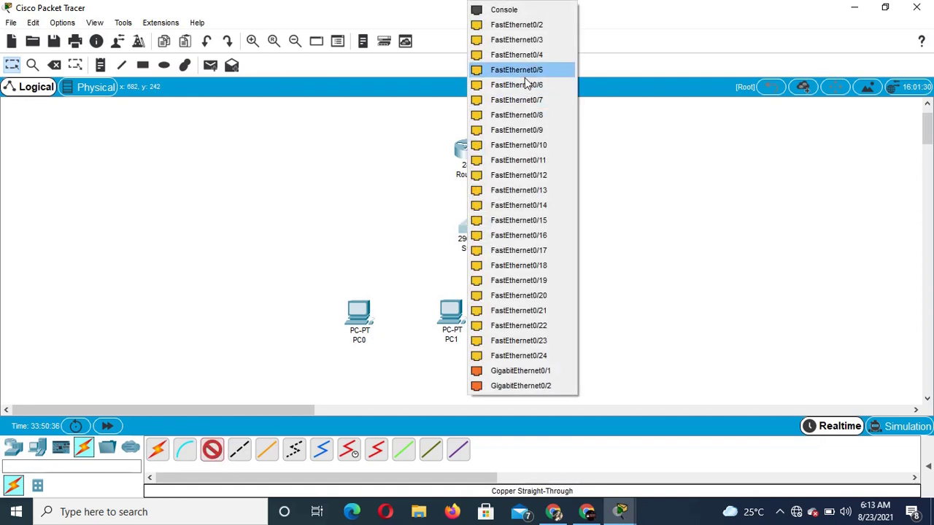
click(532, 24)
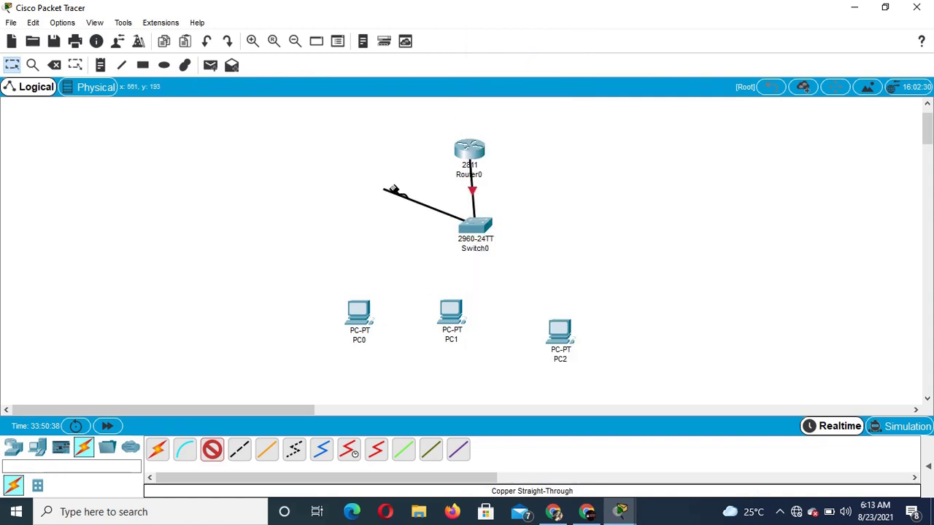
click(357, 315)
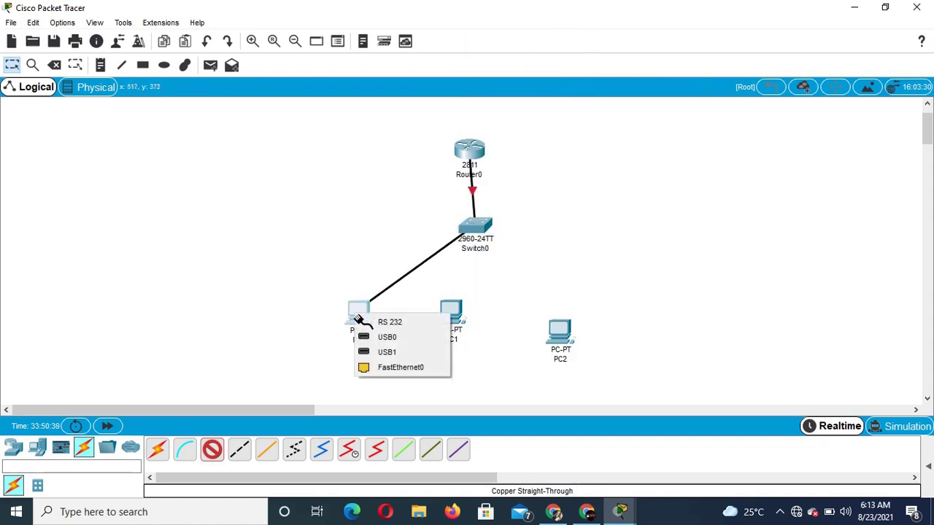
click(411, 368)
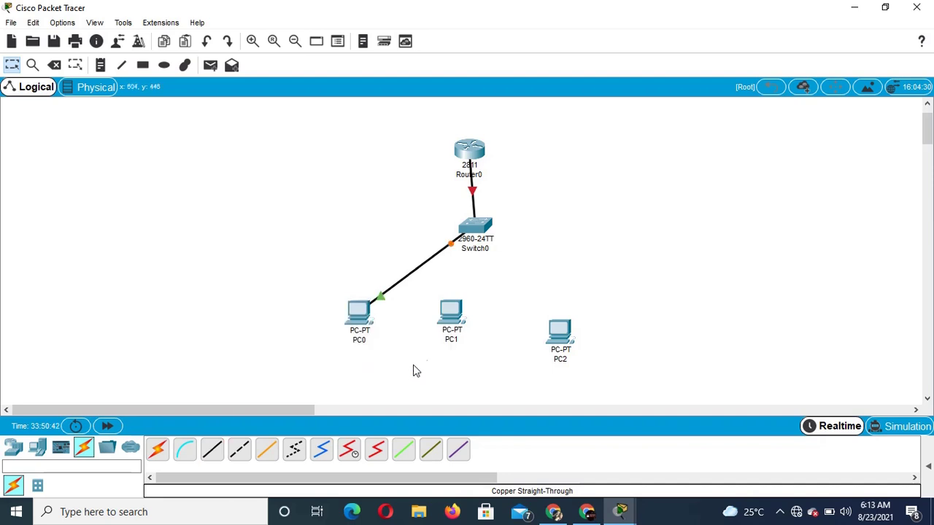
Step: Connect the switch's FastEthernet0/3 port to PC1's FastEthernet0 port with a Copper Straight-Through cable
click(214, 452)
click(475, 230)
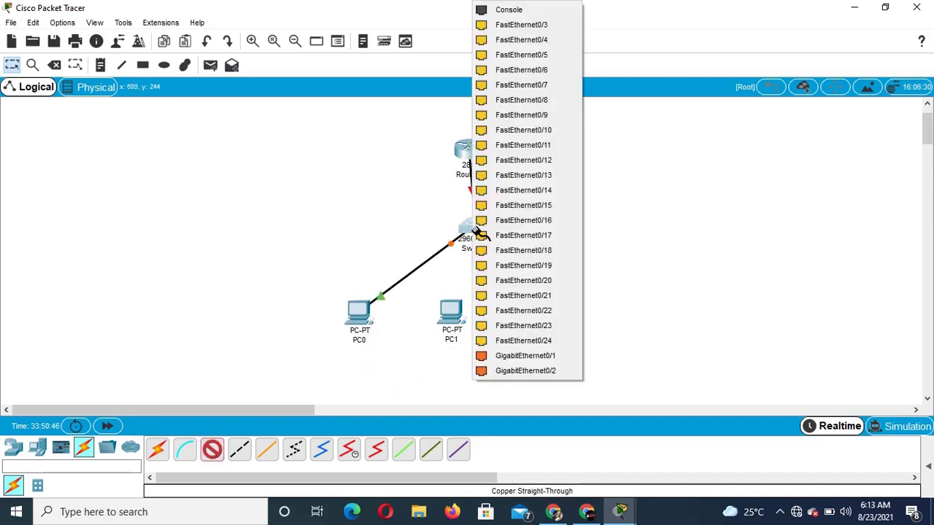
click(559, 32)
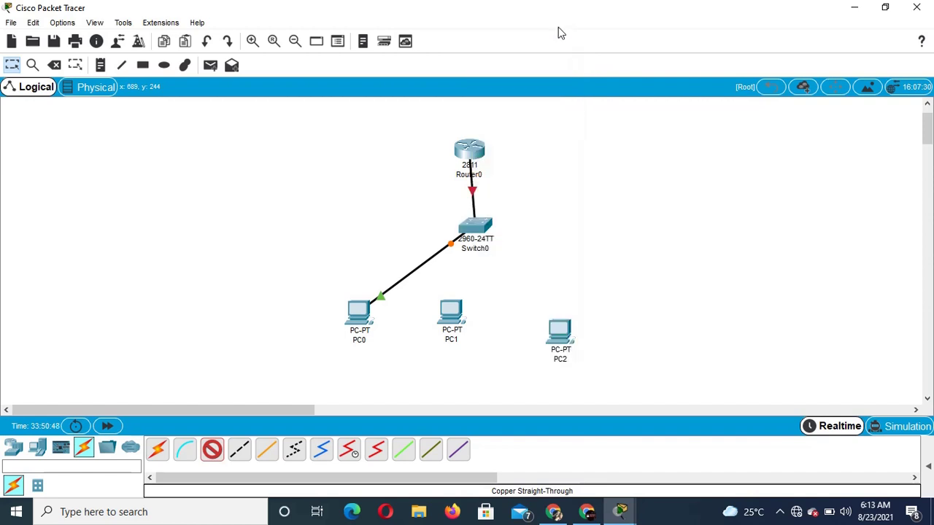
click(452, 313)
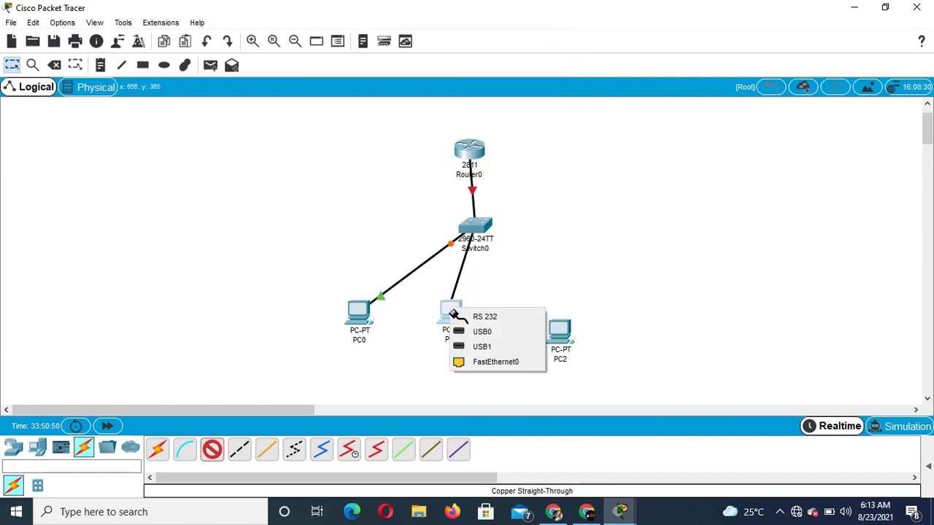
click(482, 361)
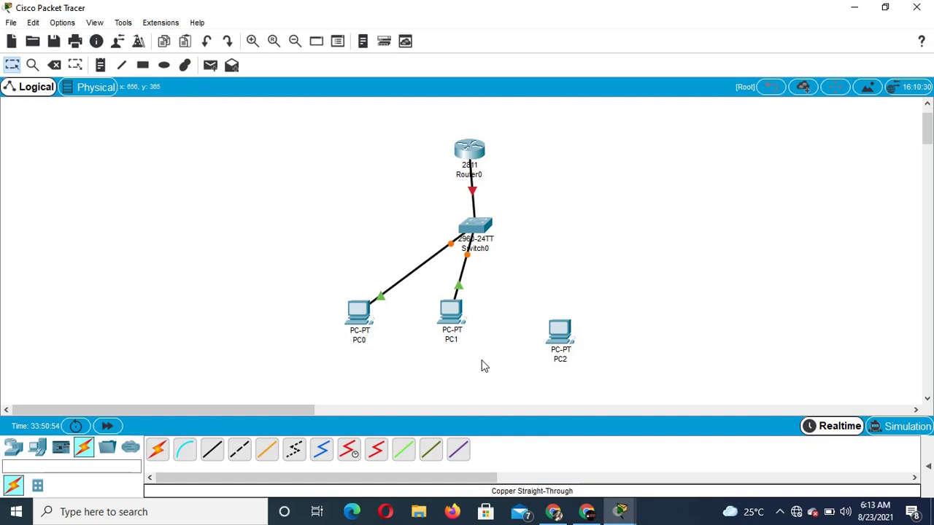
Step: Connect the switch's FastEthernet0/4 port to PC2's FastEthernet0 port with a Copper Straight-Through cable
click(212, 450)
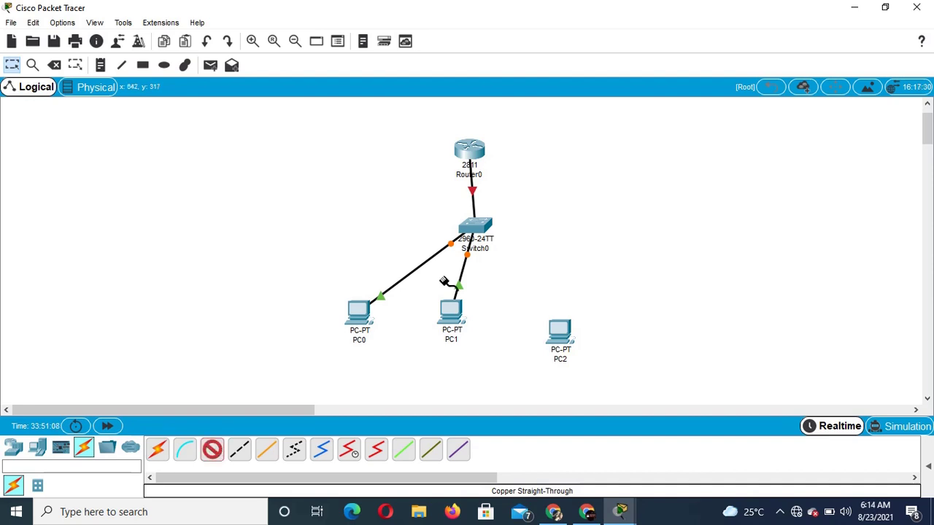
click(485, 227)
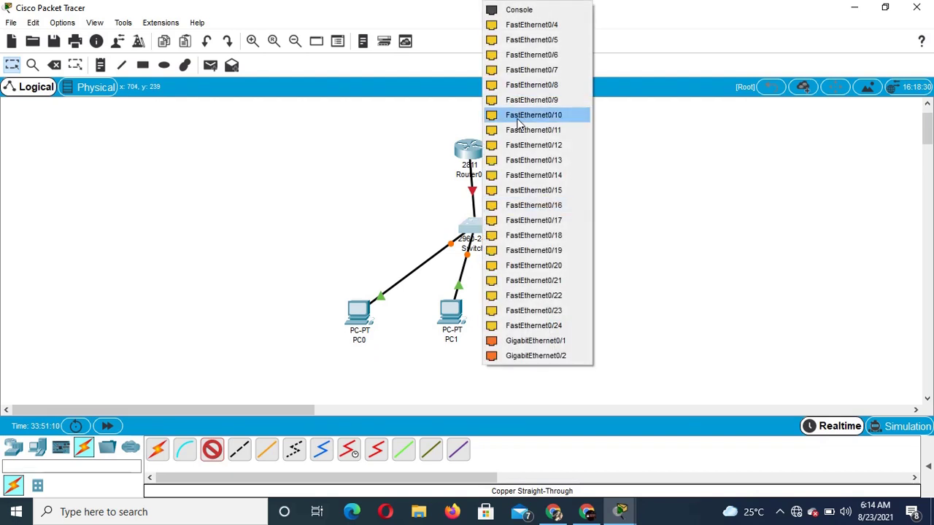
click(558, 25)
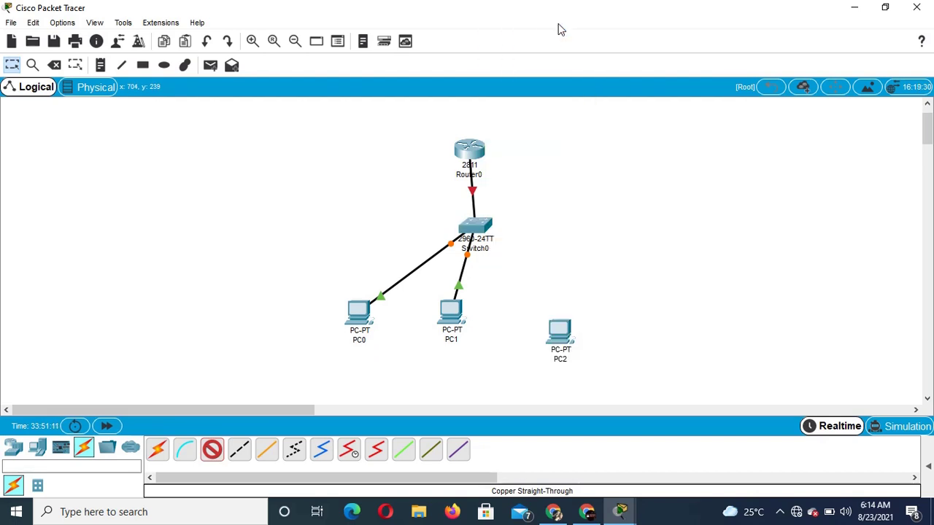
click(559, 333)
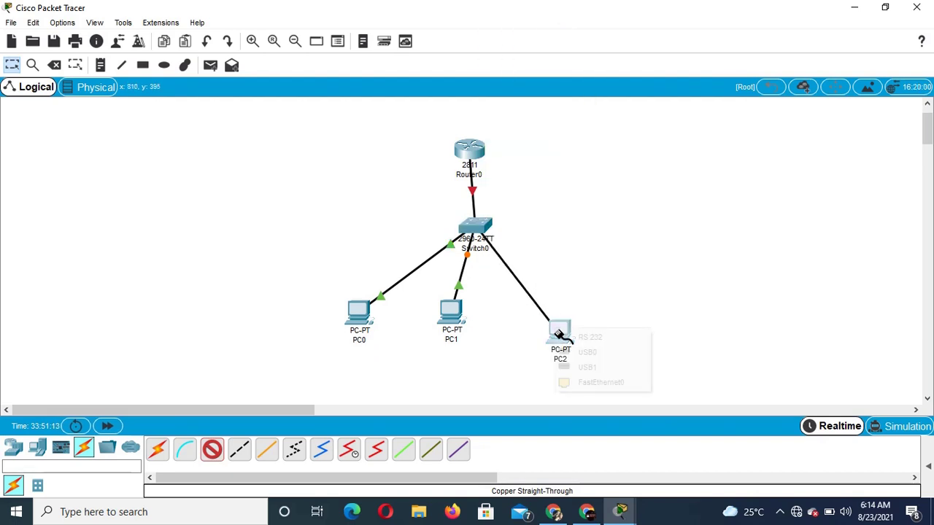
click(592, 382)
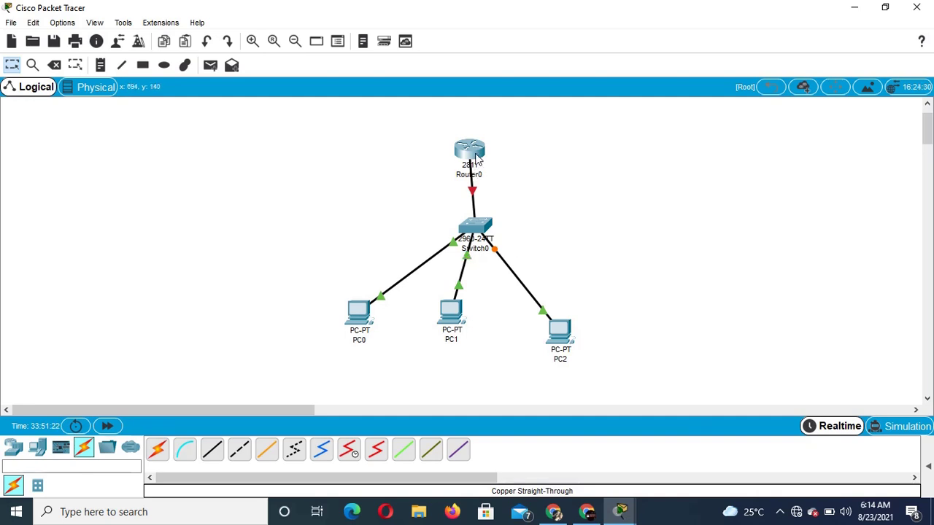
Step: Examine the router's port summary, its available modules and the enlarged physical device view with its slots, power switch and Ethernet ports
mouse_move(479, 156)
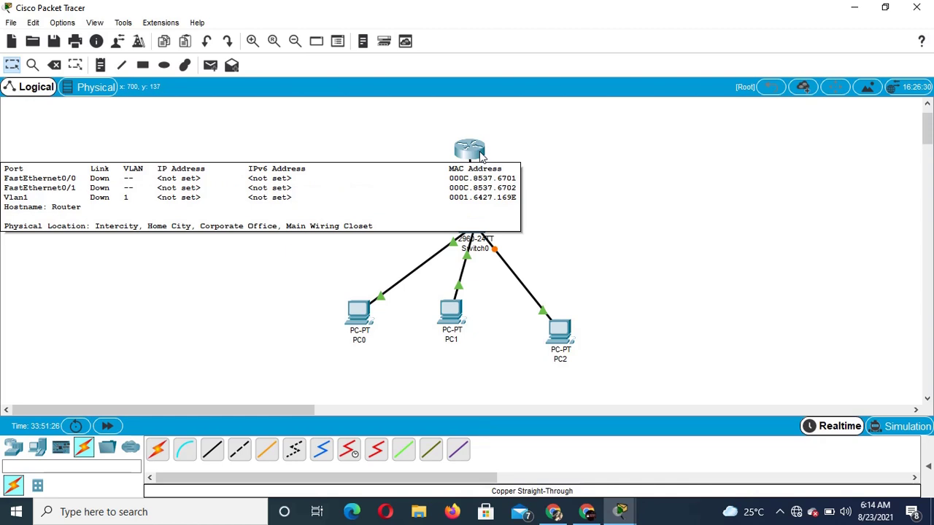
click(480, 154)
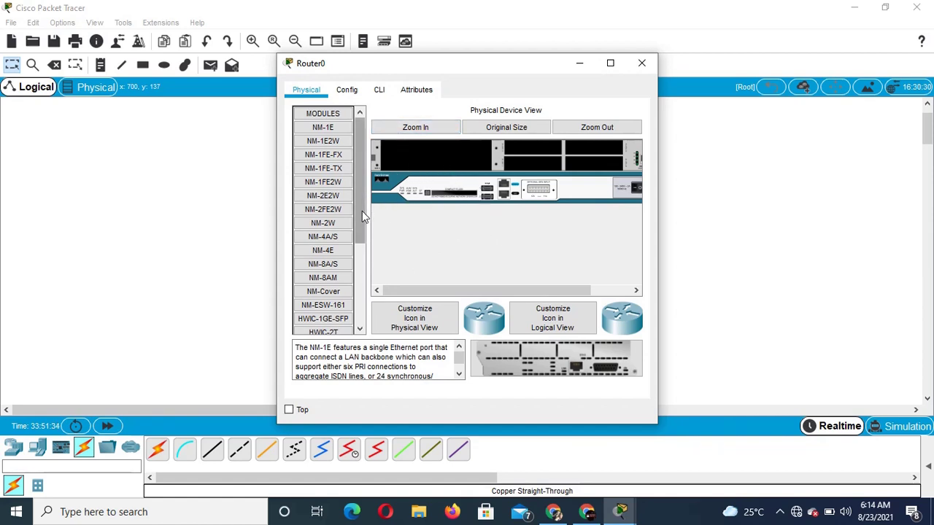
drag(362, 210, 371, 282)
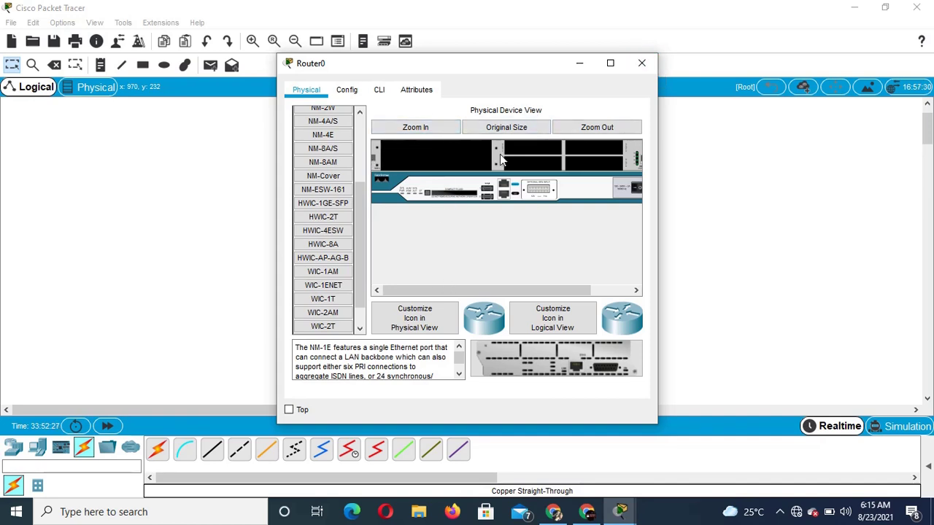
click(444, 132)
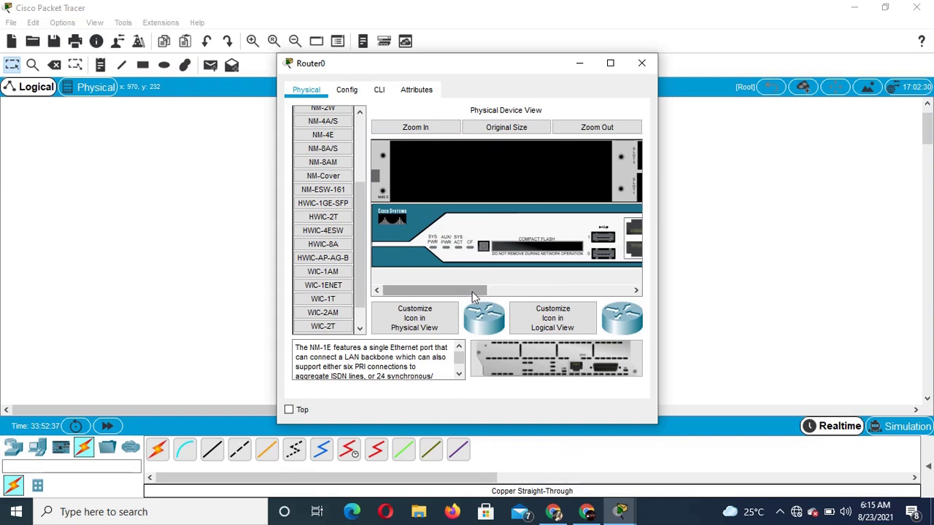
drag(472, 291, 592, 280)
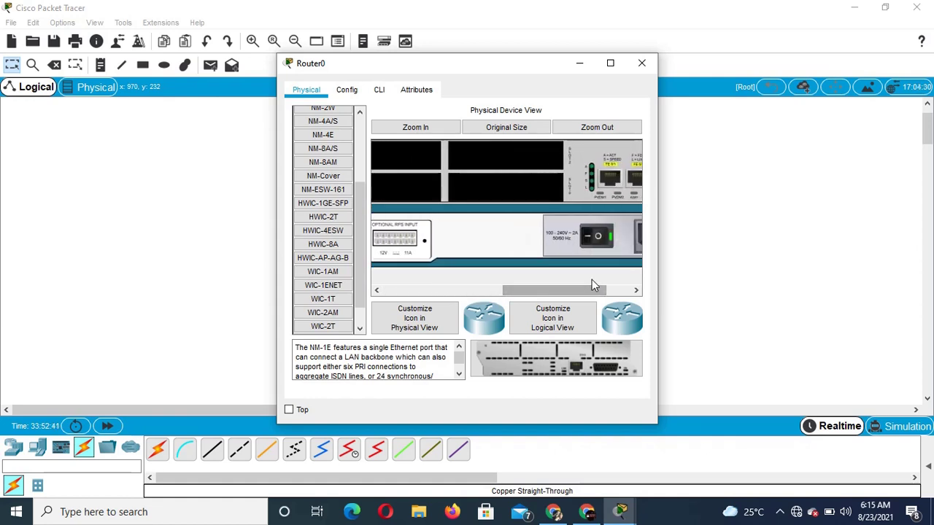
click(592, 240)
drag(551, 289, 584, 287)
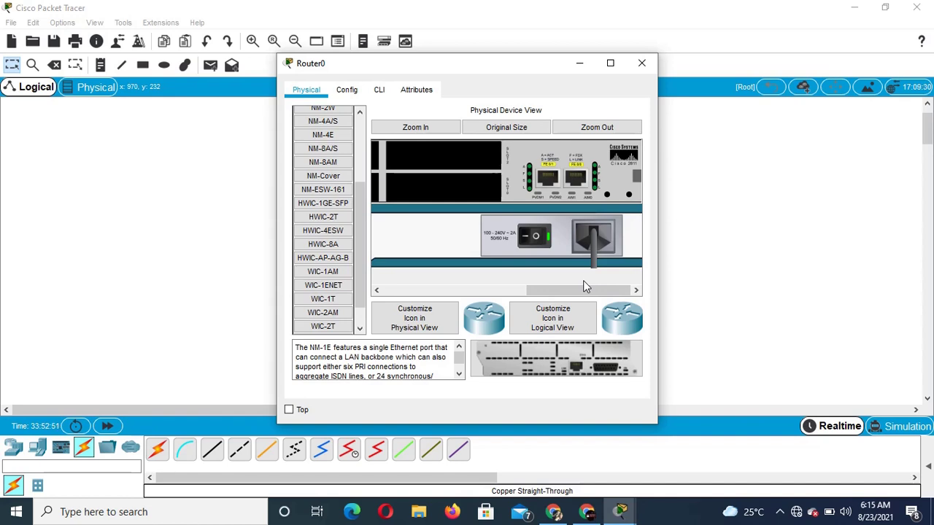
drag(583, 287, 427, 267)
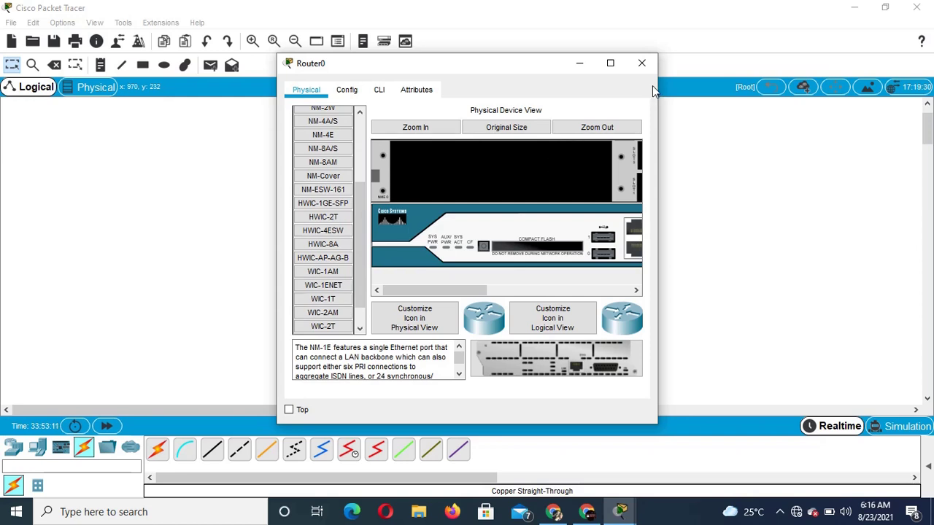
click(642, 63)
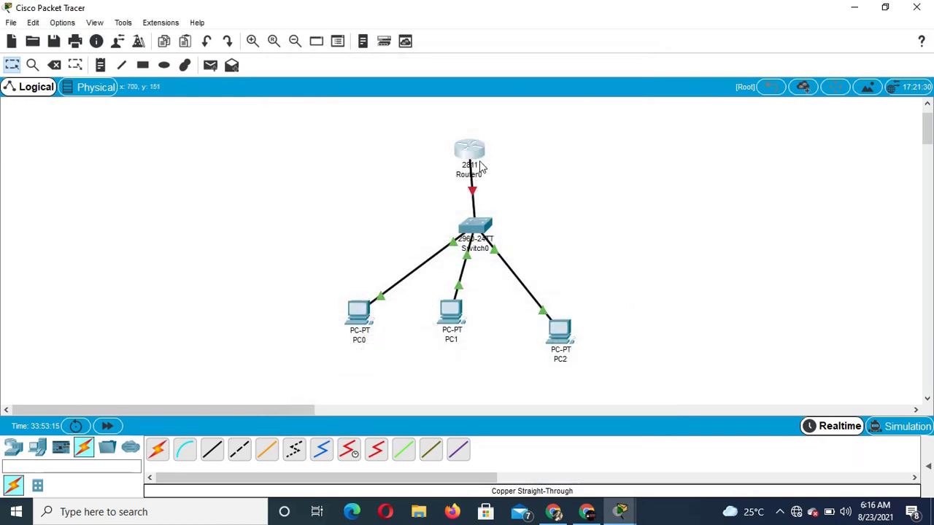
Step: Open the router's command line interface, answer no to the initial configuration dialog and start the Router> prompt
mouse_move(480, 167)
click(472, 156)
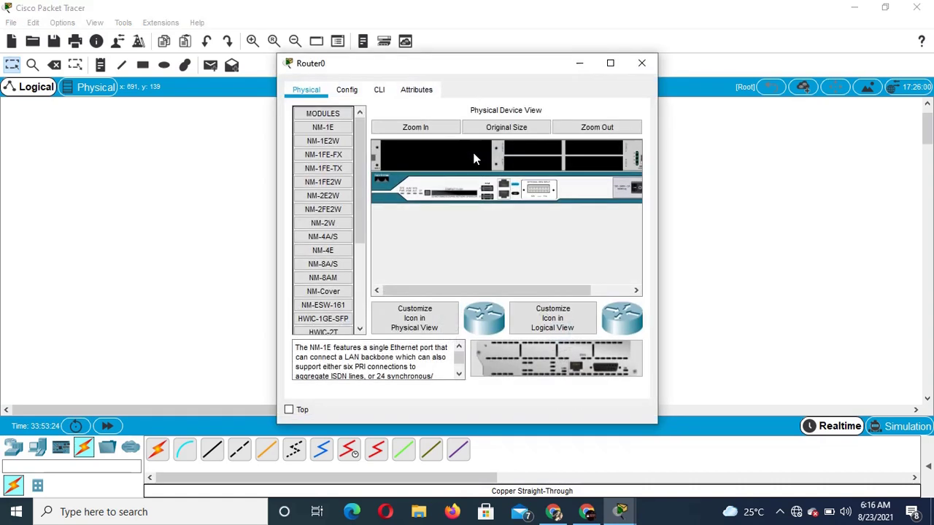
click(381, 91)
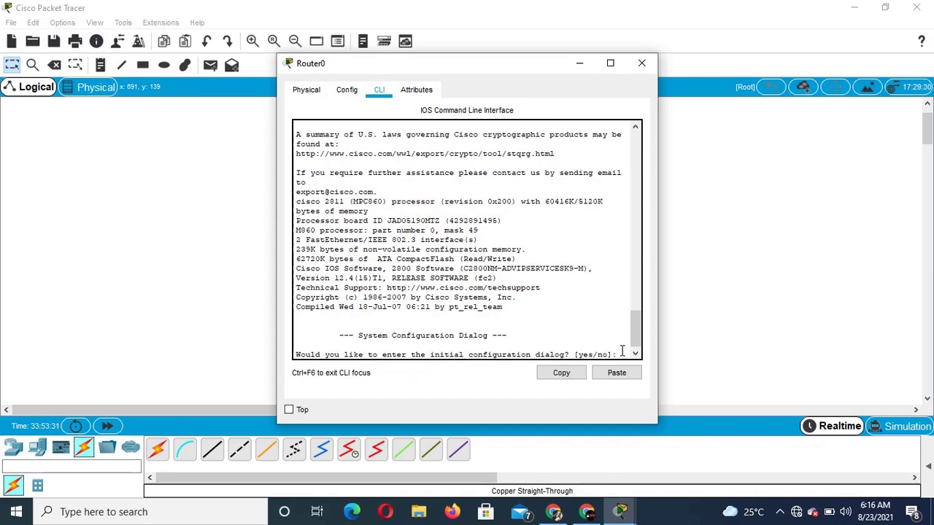
text(no)
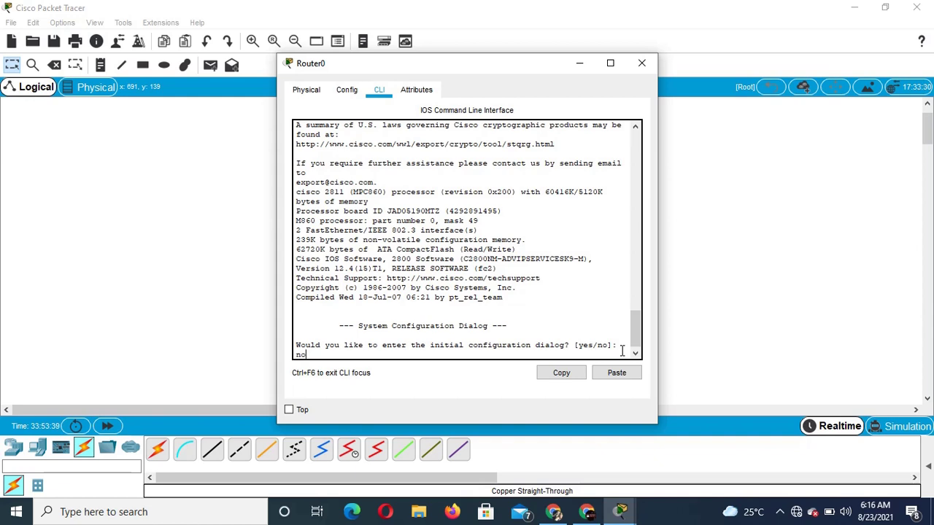
key(Return)
key(Return)
key(Return)
key(Return)
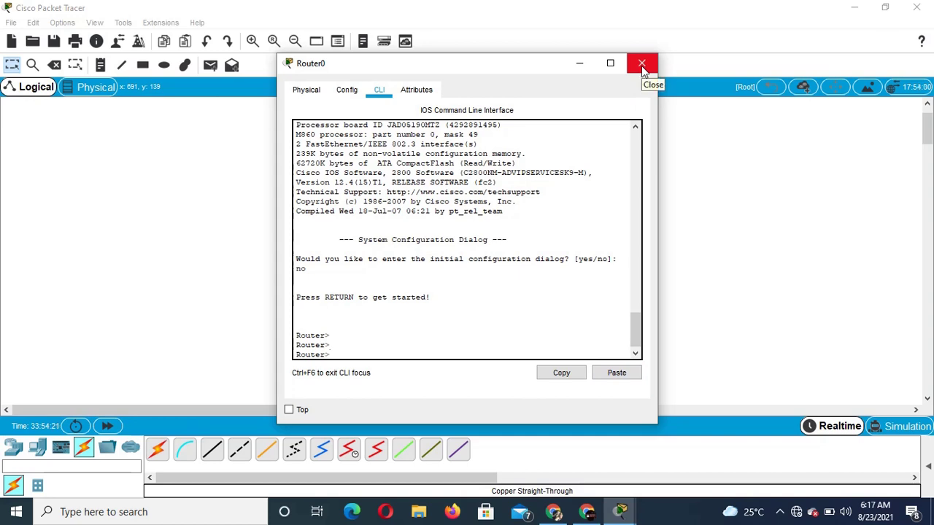
click(780, 512)
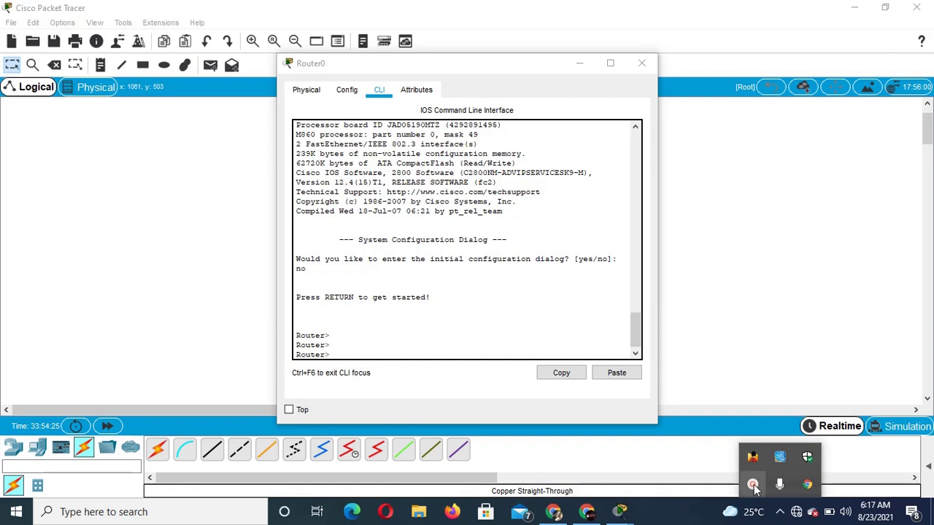